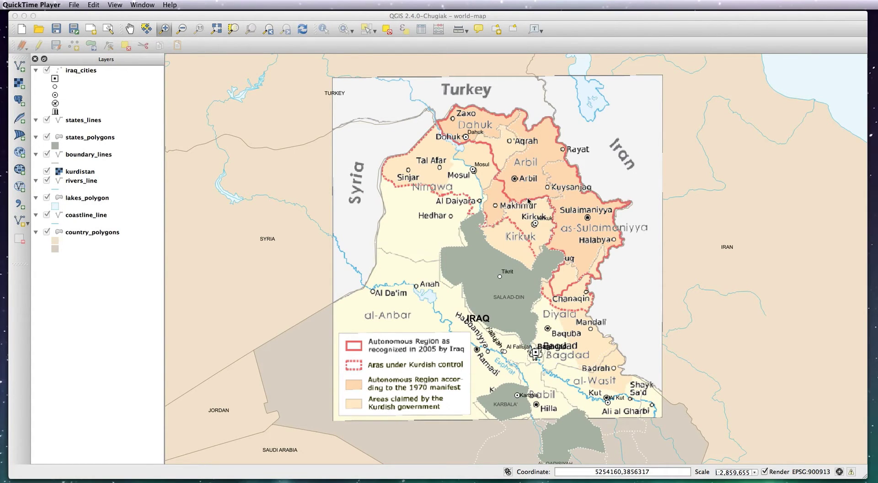
Create a new Polygon-type shapefile saved as krg_trace and add it to the layers list
left_click(20, 222)
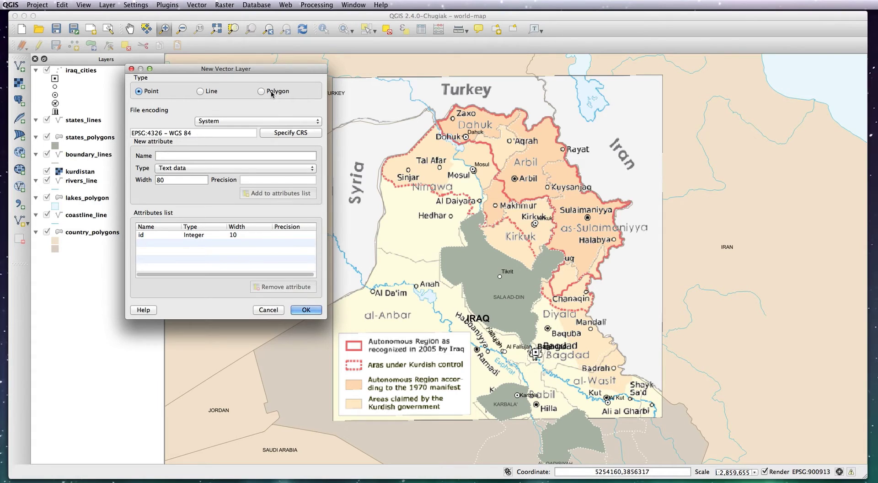
left_click(261, 92)
left_click(306, 309)
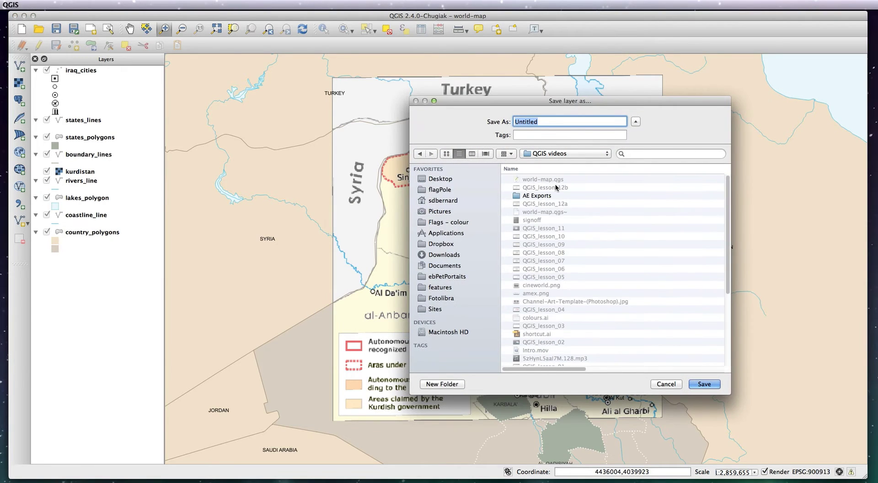
type("krg_trace")
left_click(703, 384)
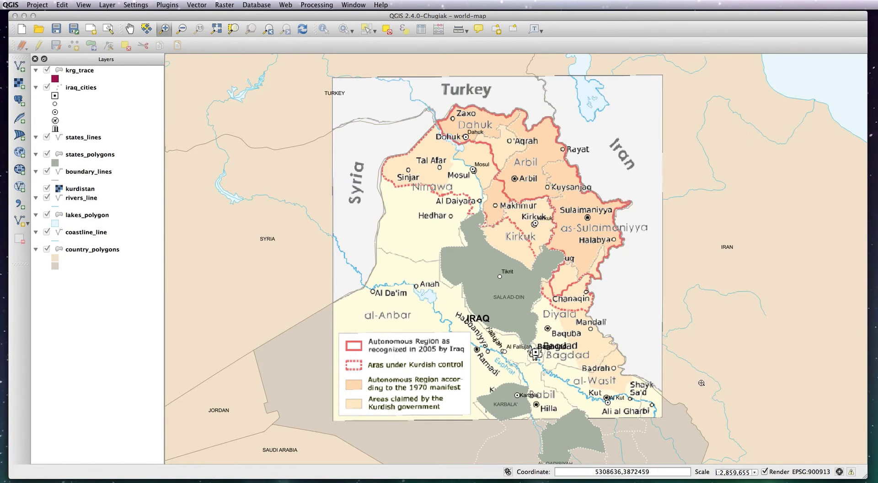
Select the krg_trace layer and switch it into edit mode
left_click(78, 71)
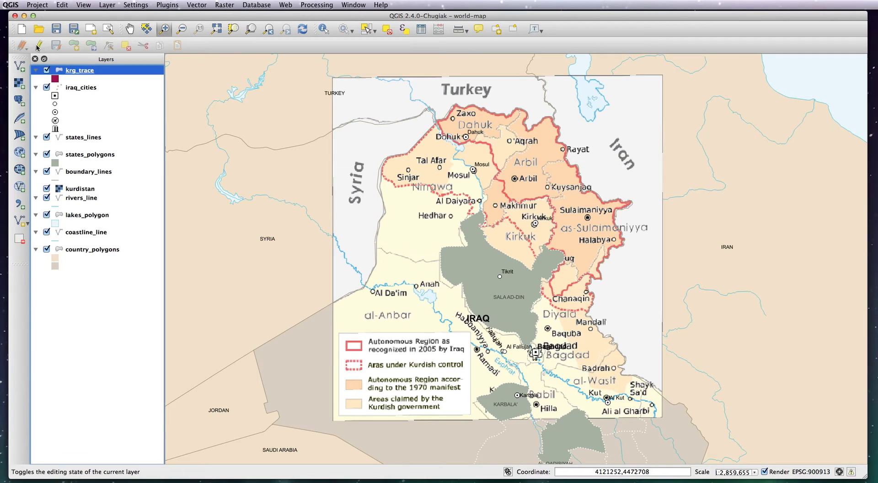
left_click(38, 46)
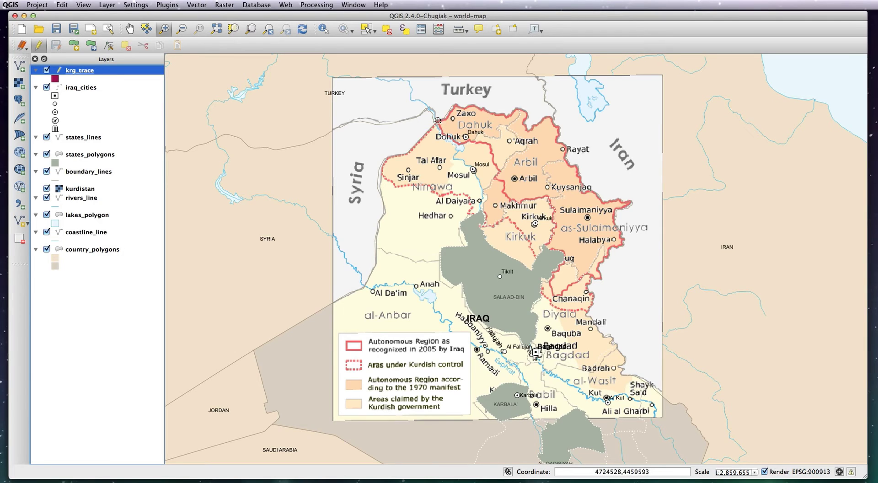
left_click_drag(438, 120, 439, 127)
key("super+minus")
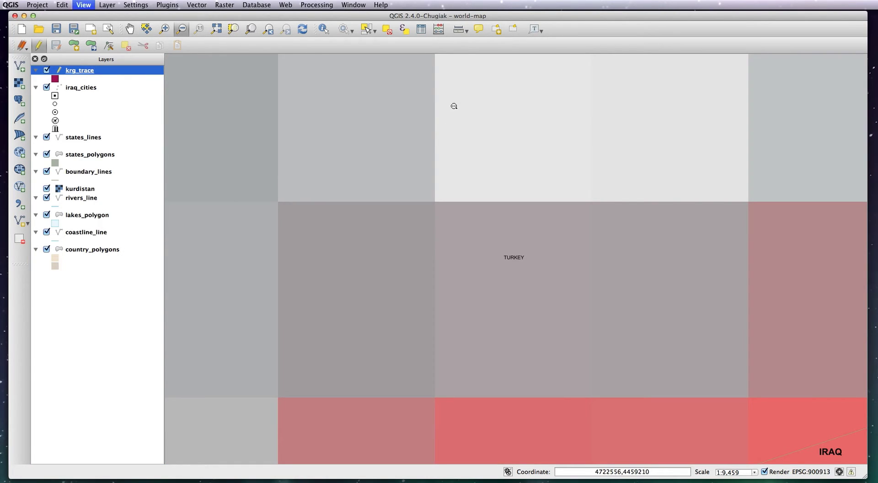
Zoom out and pan to frame the whole Kurdistan region of northern Iraq for drawing a polygon
left_click(538, 235)
left_click(541, 238)
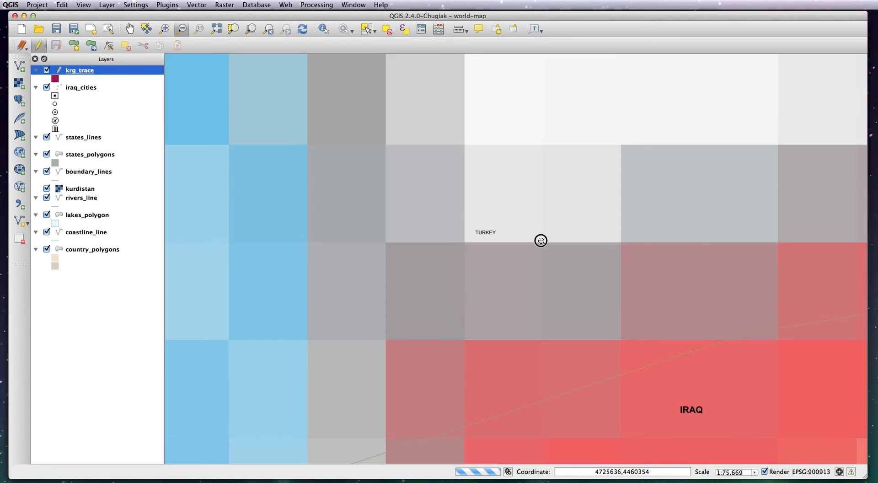
left_click(541, 240)
left_click(541, 241)
left_click(541, 242)
left_click(543, 242)
left_click(544, 241)
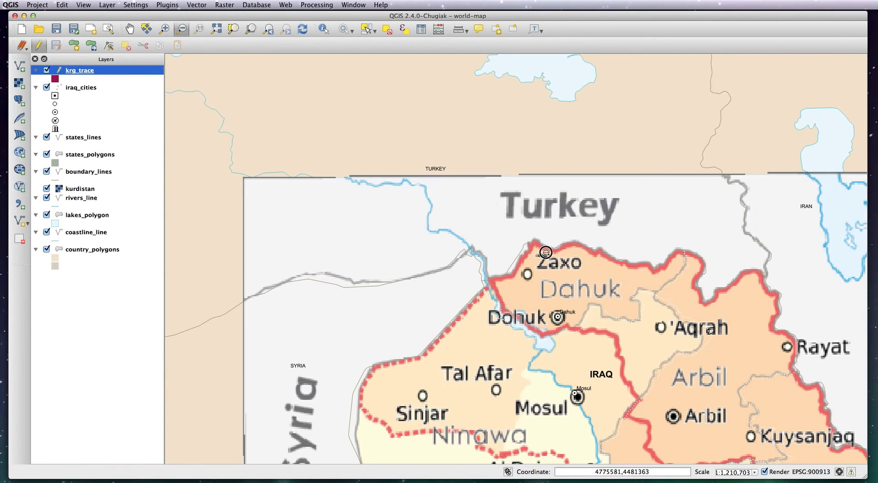
left_click(549, 258)
left_click_drag(565, 270, 491, 125)
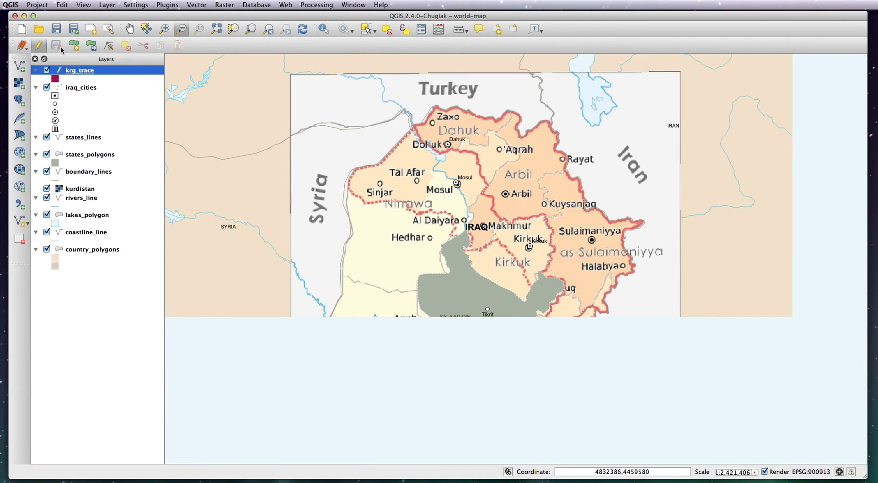
left_click(76, 45)
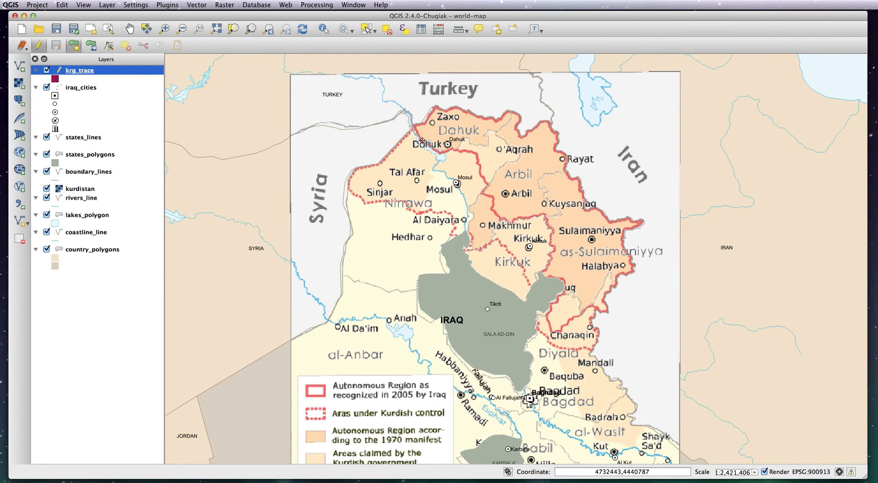
Place vertices down the western boundary from Dohuk past Makhmur and Kirkuk to Chanaqin
left_click(430, 146)
left_click(440, 152)
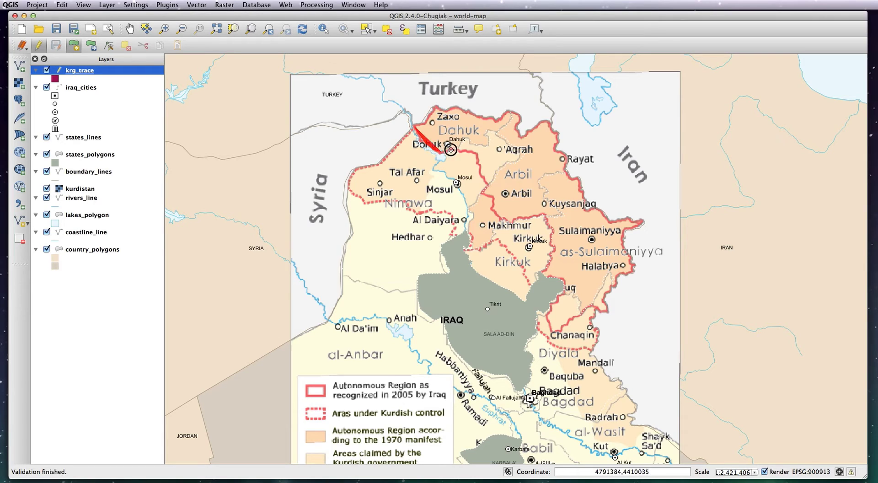
left_click(477, 154)
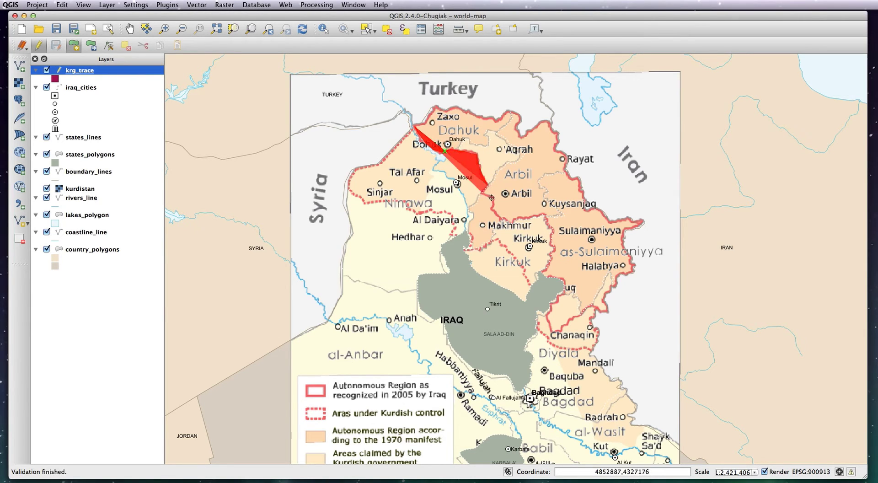
left_click(500, 219)
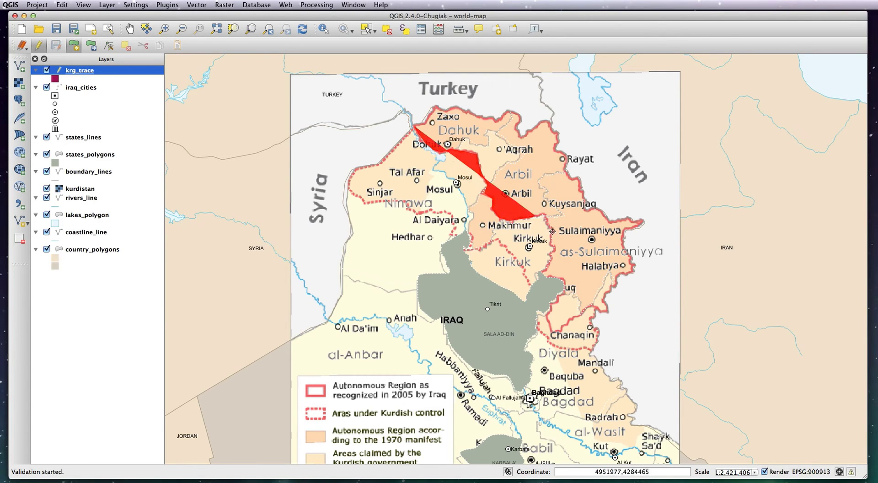
left_click(541, 273)
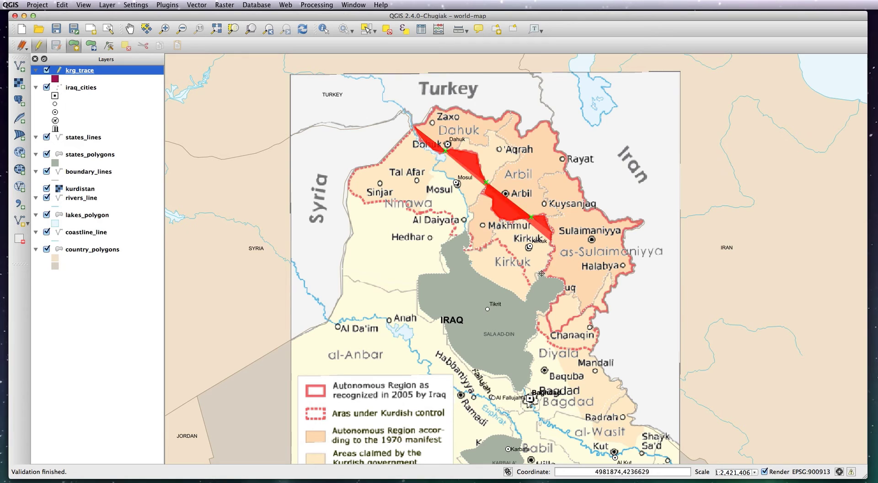
left_click(550, 309)
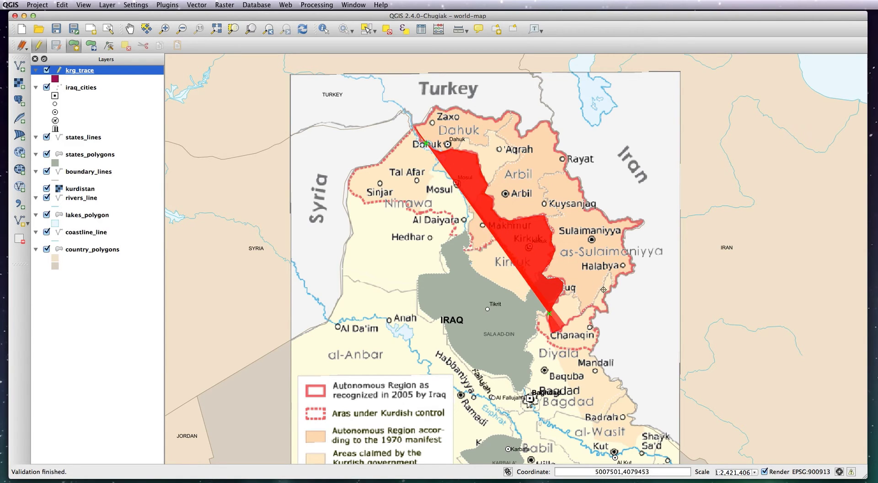
left_click(550, 330)
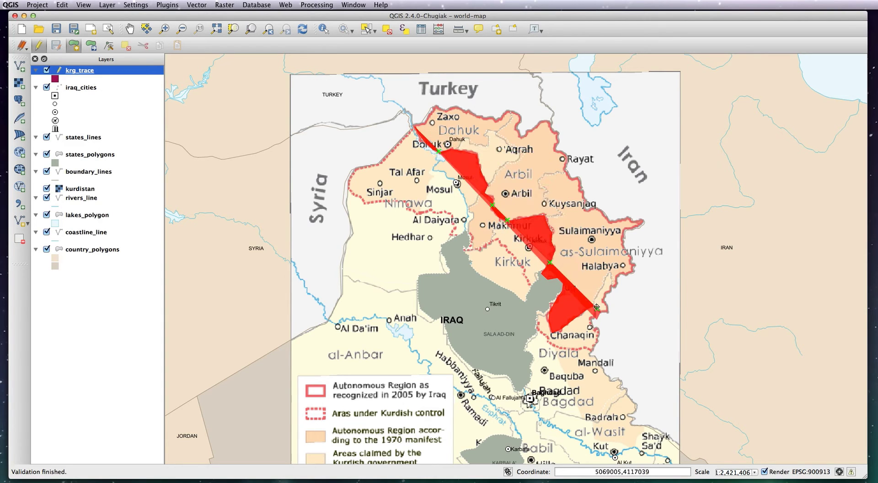
Continue the outline southeast, far east into Iran, then north and west toward Turkey
left_click(629, 329)
right_click(629, 329)
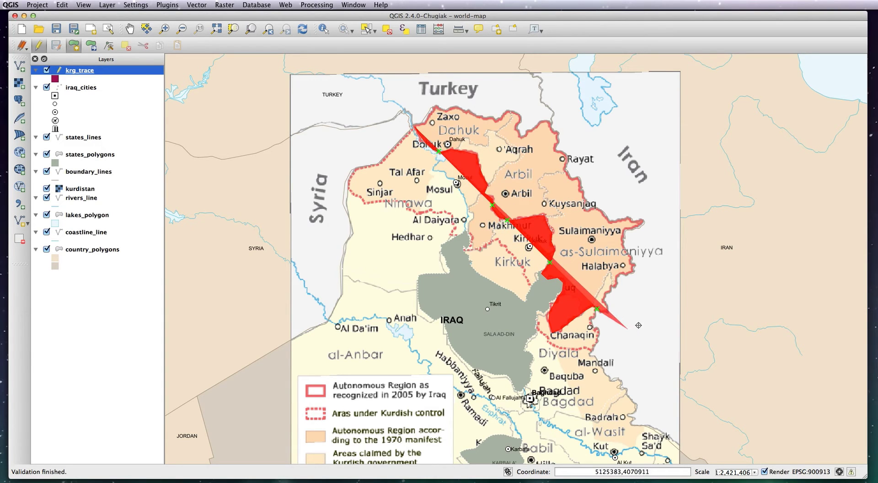
left_click(671, 258)
left_click(670, 129)
left_click(567, 74)
left_click(420, 81)
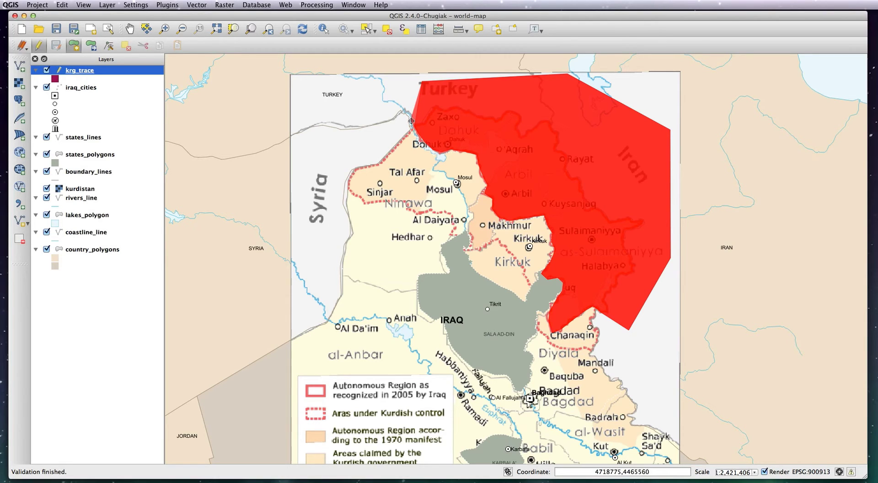
Finish the traced polygon with id 1 and save the krg_trace edits, ending editing
right_click(411, 121)
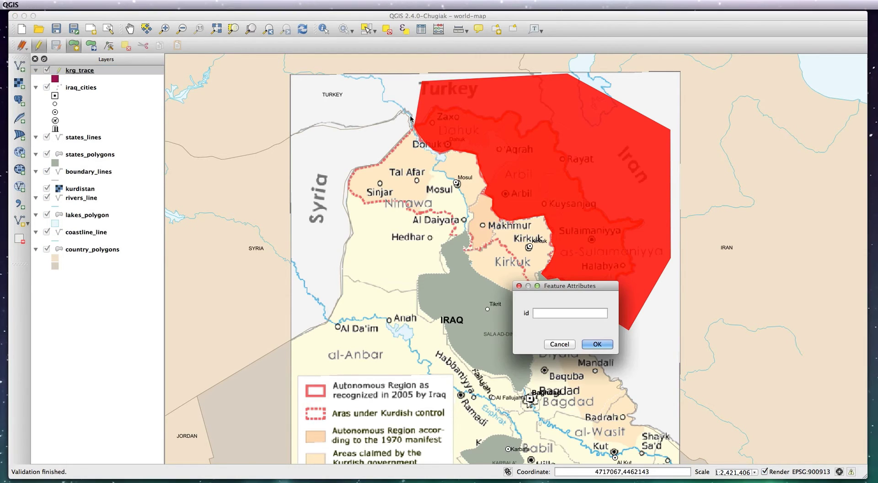
left_click_drag(557, 287, 558, 243)
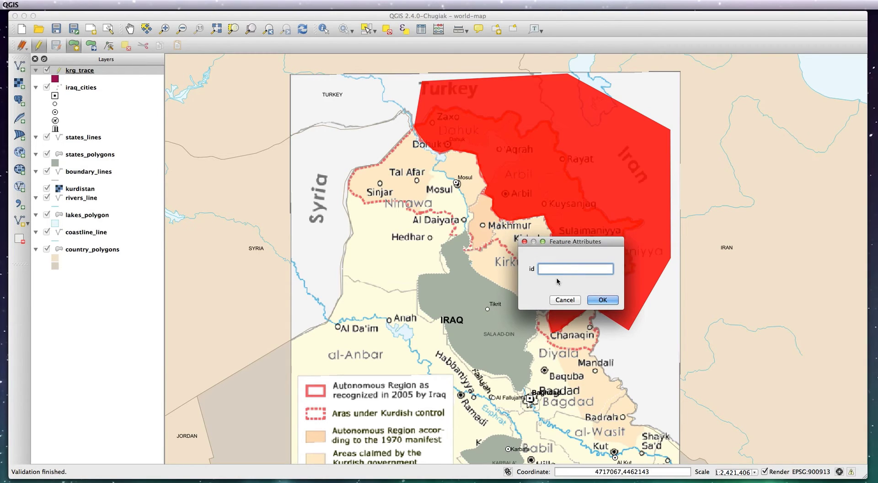
type("1")
left_click(602, 300)
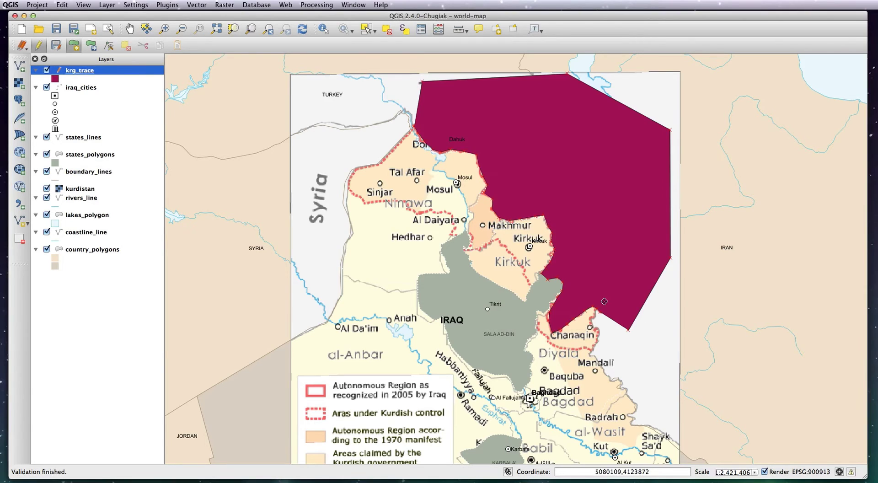
left_click(39, 46)
left_click(633, 338)
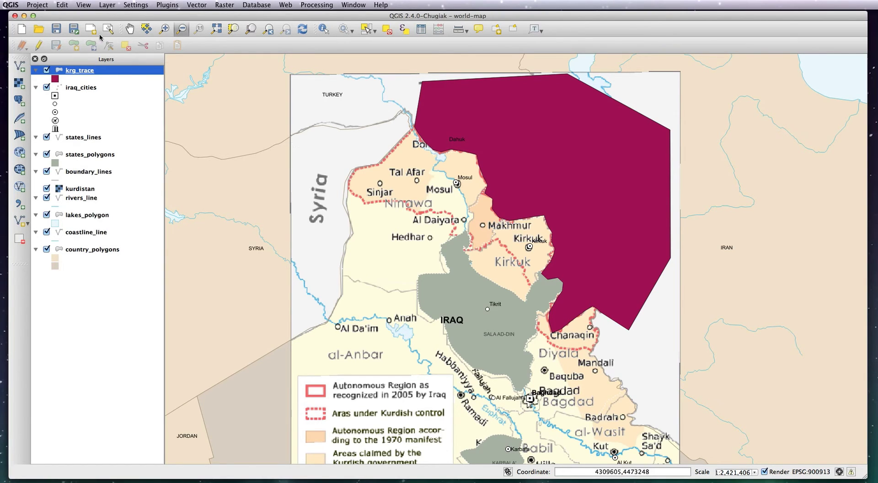
Re-enable editing on krg_trace and add a vertex near Dohuk, moved onto the boundary
left_click(39, 45)
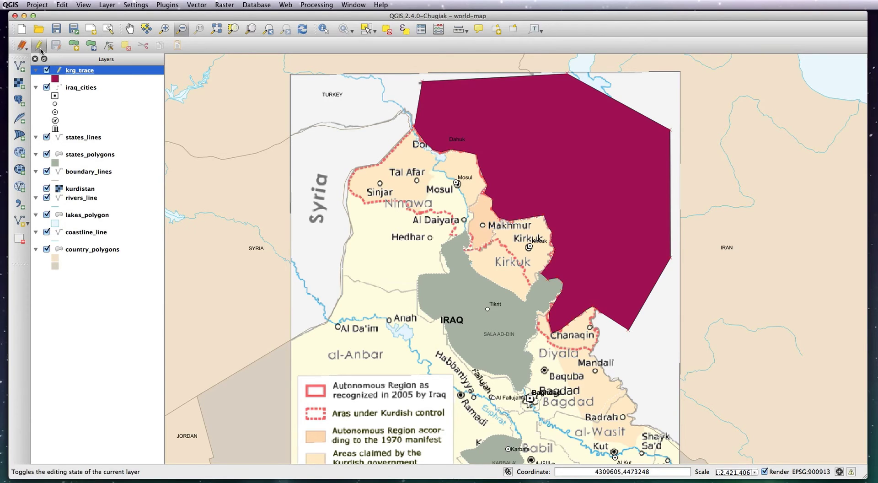
key("ctrl+plus")
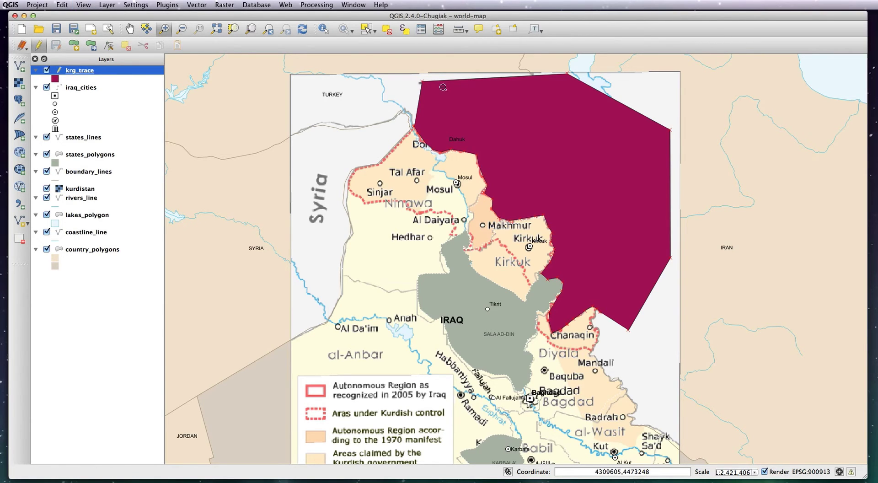
left_click_drag(399, 113, 474, 182)
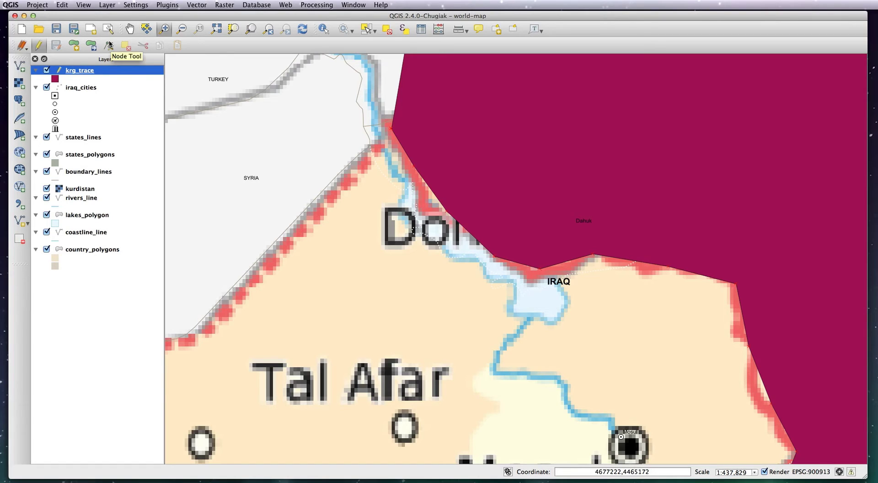
left_click(109, 44)
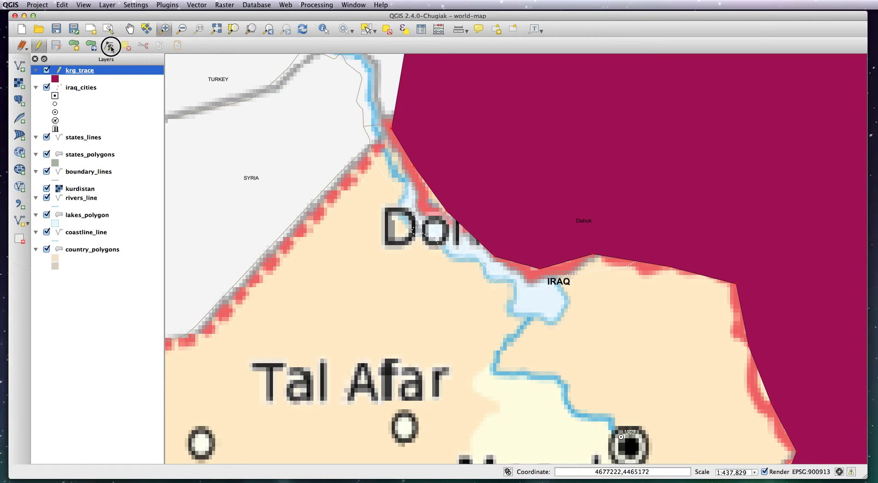
left_click(417, 164)
double_click(415, 167)
left_click_drag(414, 168, 411, 177)
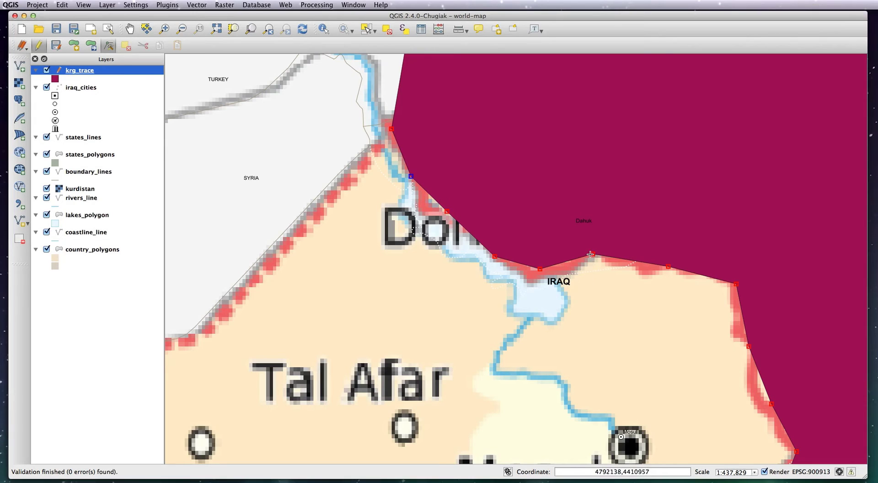
Nudge the eastern vertices onto the boundary line and add one on the southern edge
left_click(539, 270)
left_click_drag(539, 270, 541, 278)
left_click(667, 267)
left_click_drag(667, 267, 662, 270)
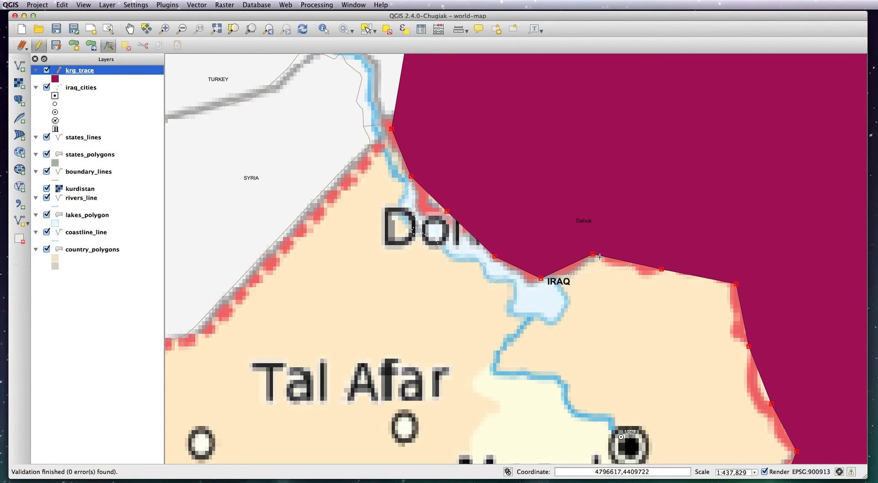
double_click(630, 262)
left_click_drag(626, 261, 627, 262)
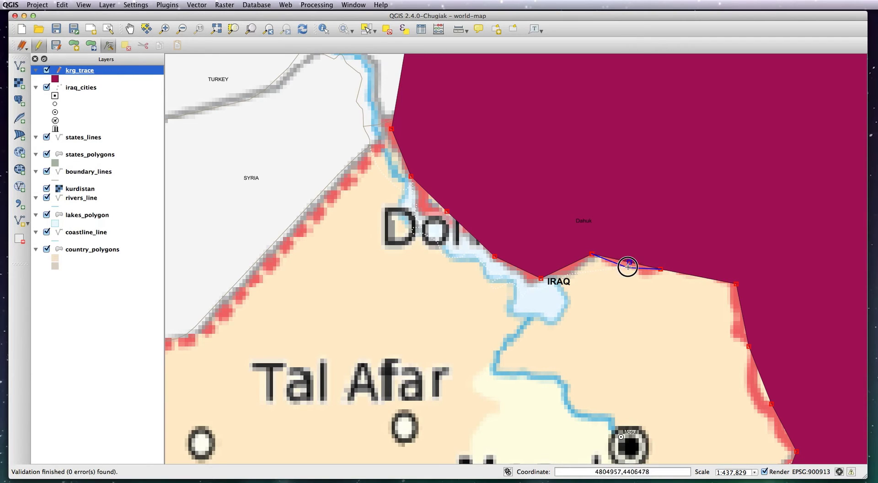
Add a vertex on the polygon's western edge and drag it onto the boundary line
left_click(433, 195)
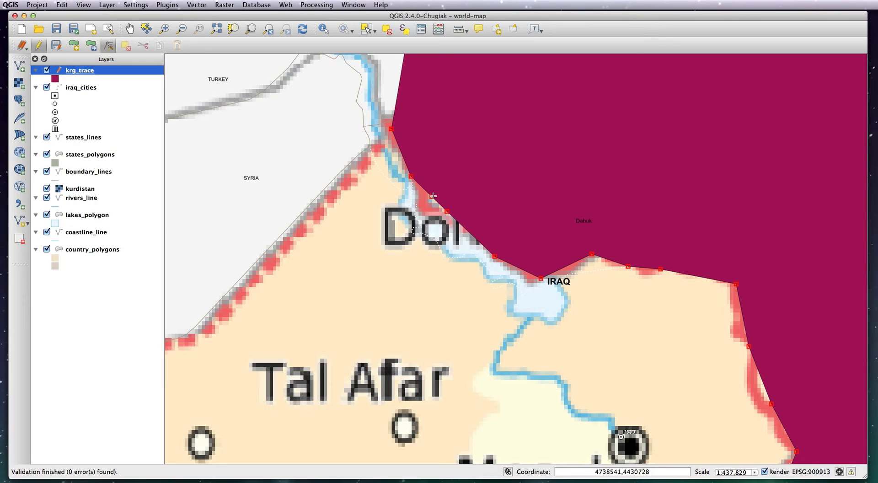
double_click(430, 197)
left_click_drag(430, 197, 421, 208)
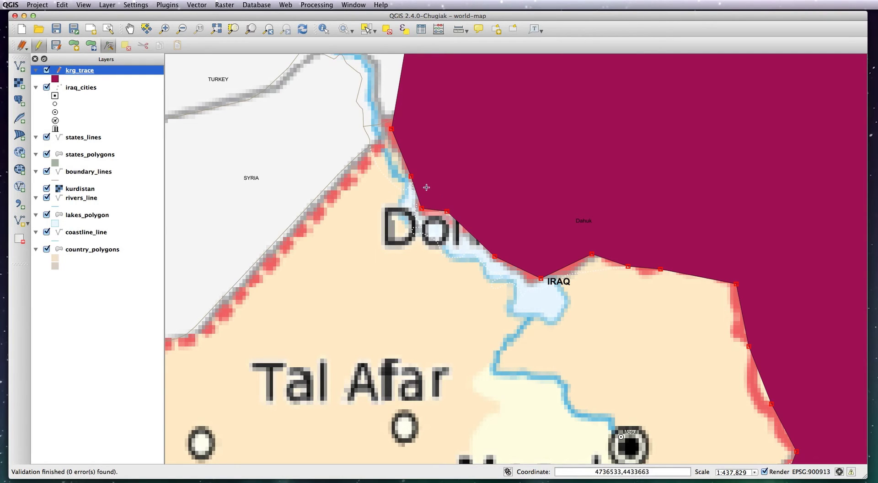
key("super+minus")
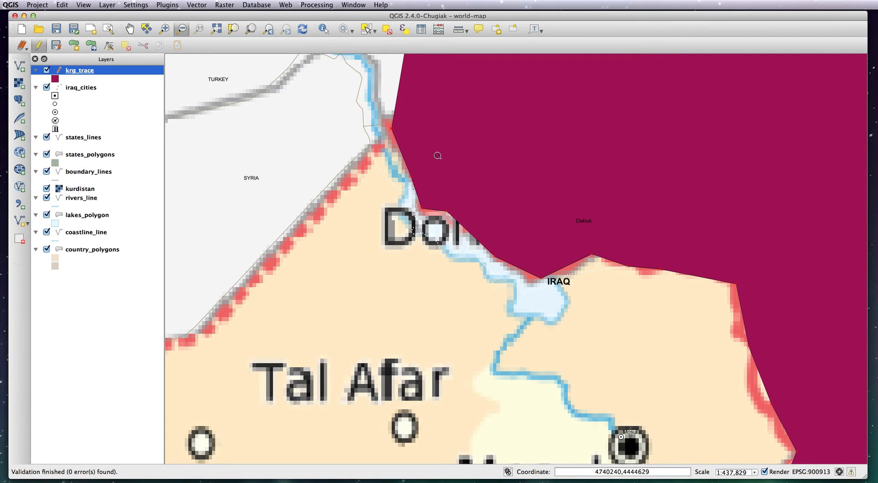
left_click(605, 227)
Save the reshaped krg_trace, close editing, and zoom out to show all of Iraq
left_click(601, 230)
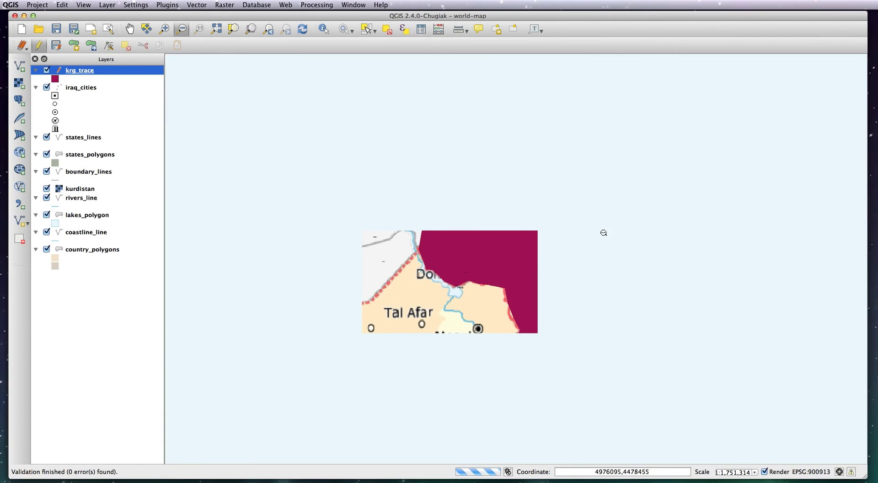
left_click(38, 45)
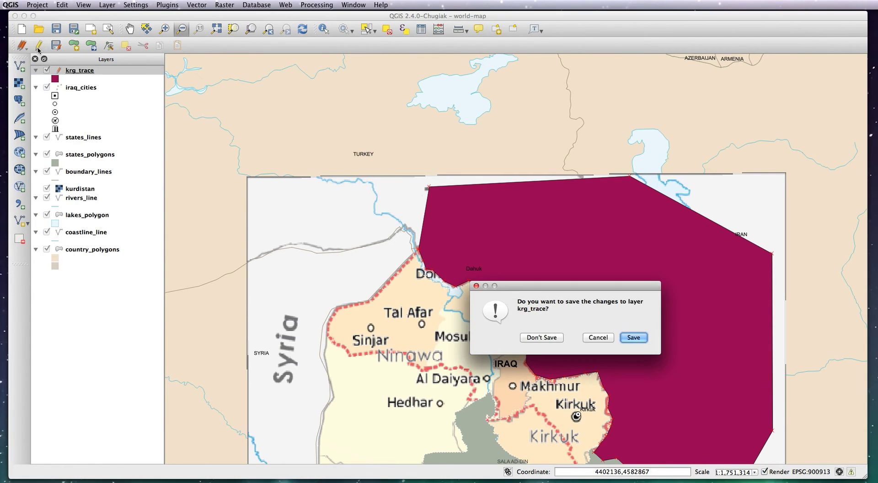
left_click(634, 338)
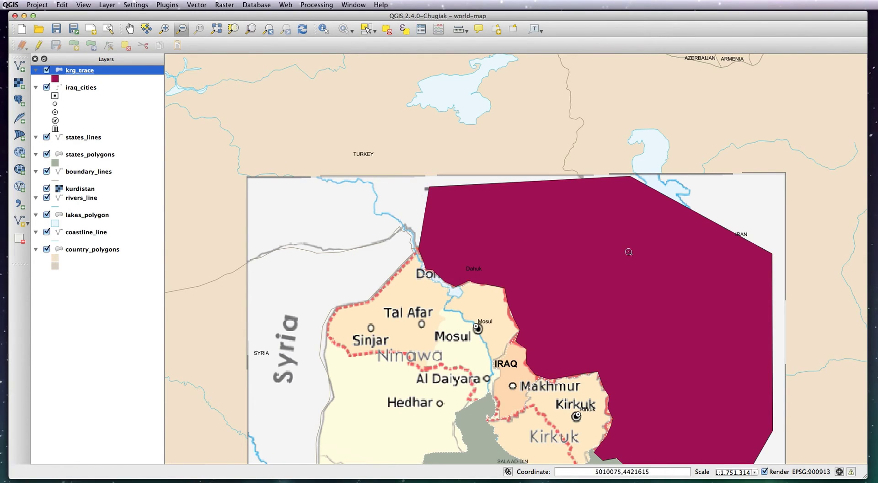
left_click(552, 285)
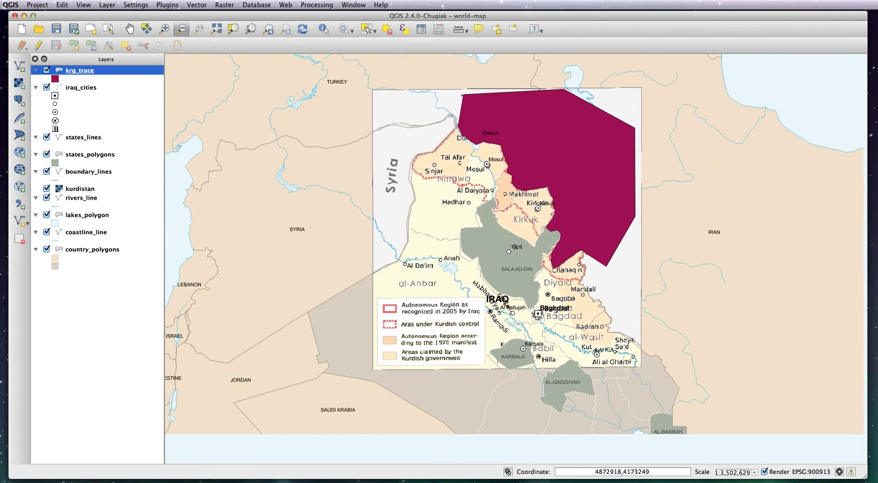
Hide the kurdistan layer and select Iraq's polygon in country_polygons
left_click(46, 189)
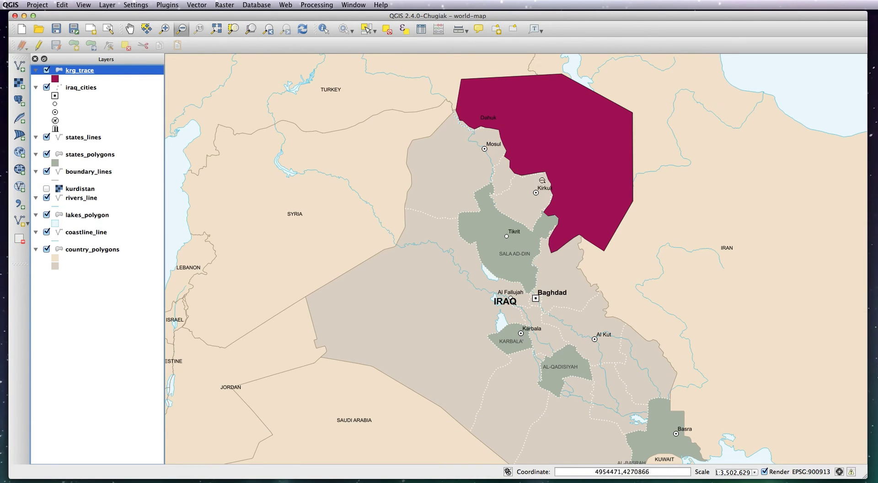
left_click(90, 250)
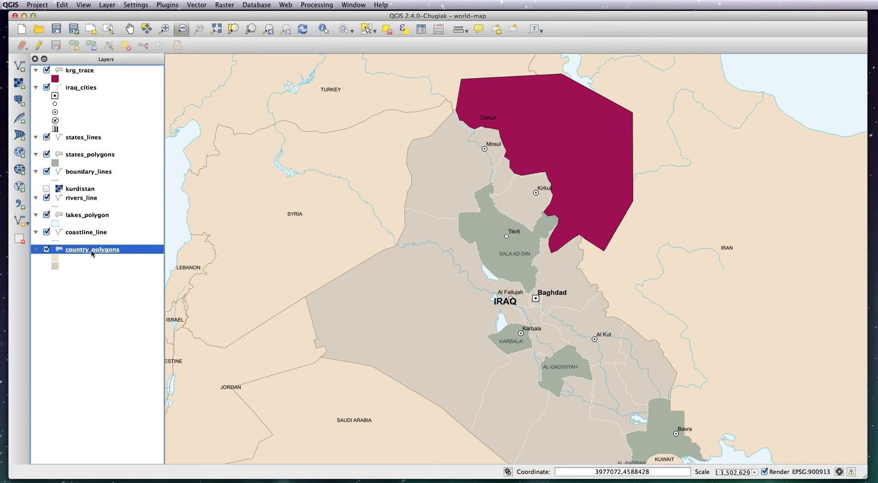
left_click(367, 29)
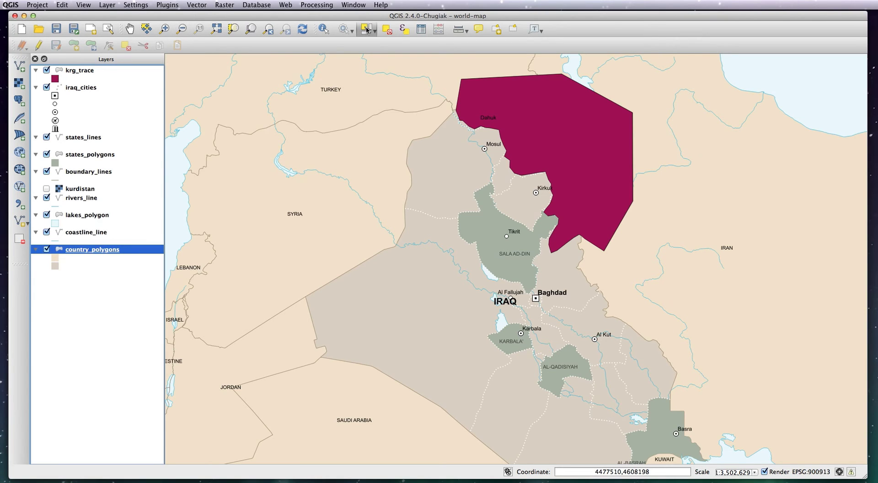
left_click(396, 314)
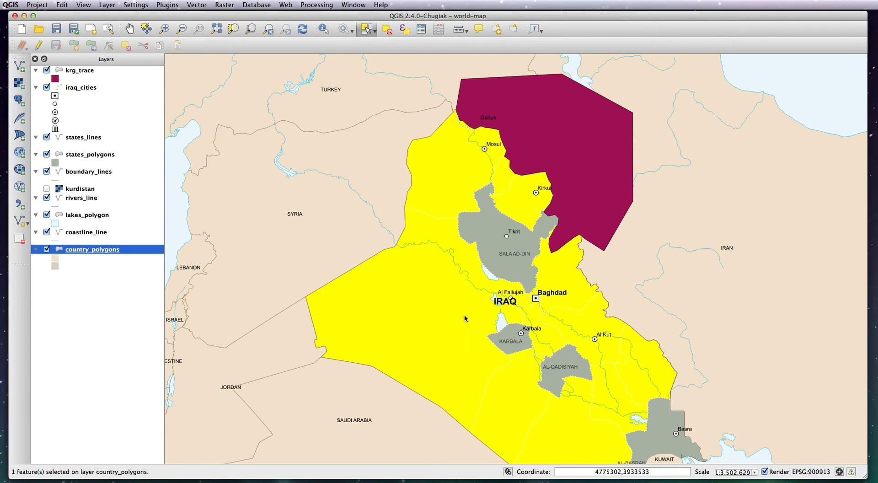
left_click(87, 70)
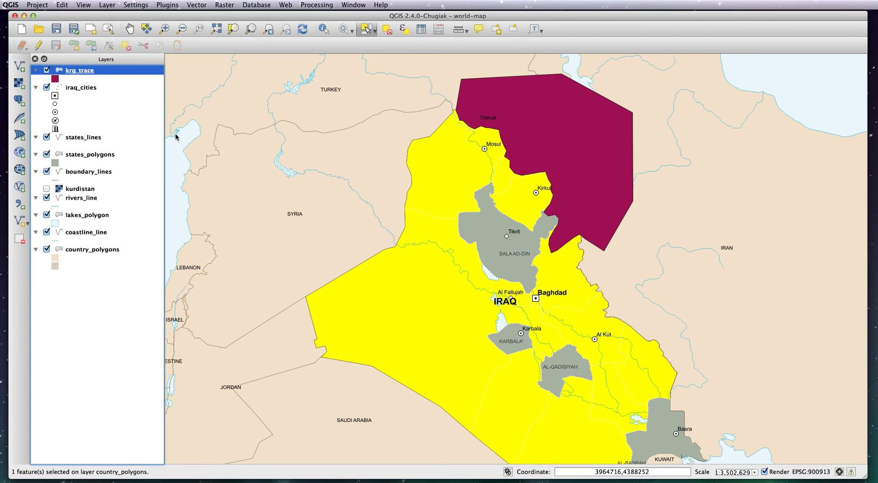
In the Clip tool, set country_polygons as the input and krg_trace as the clip layer
left_click(197, 5)
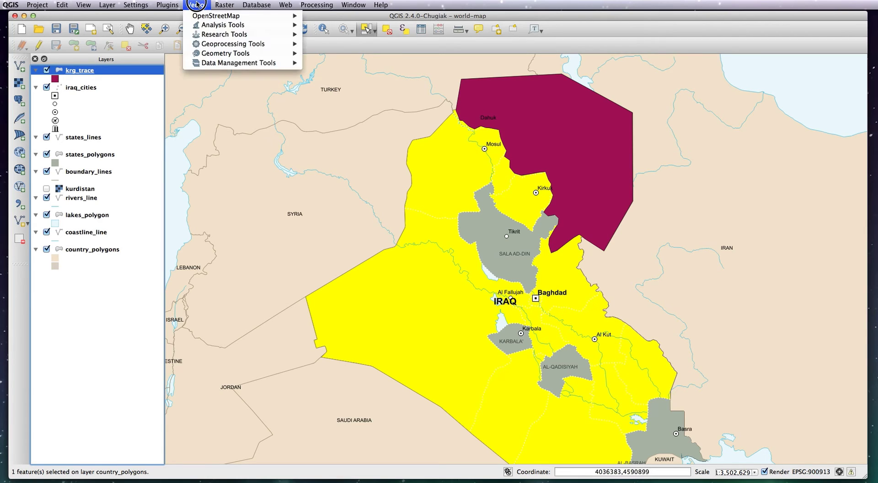
left_click(212, 44)
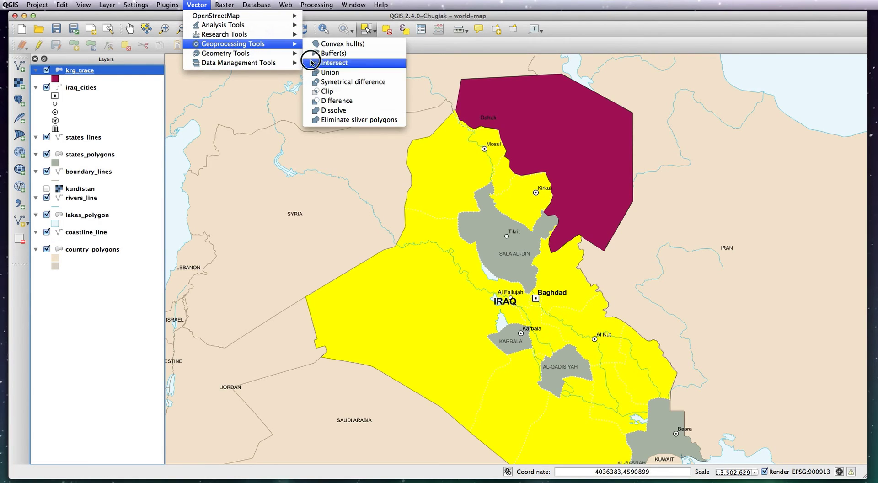
left_click(328, 93)
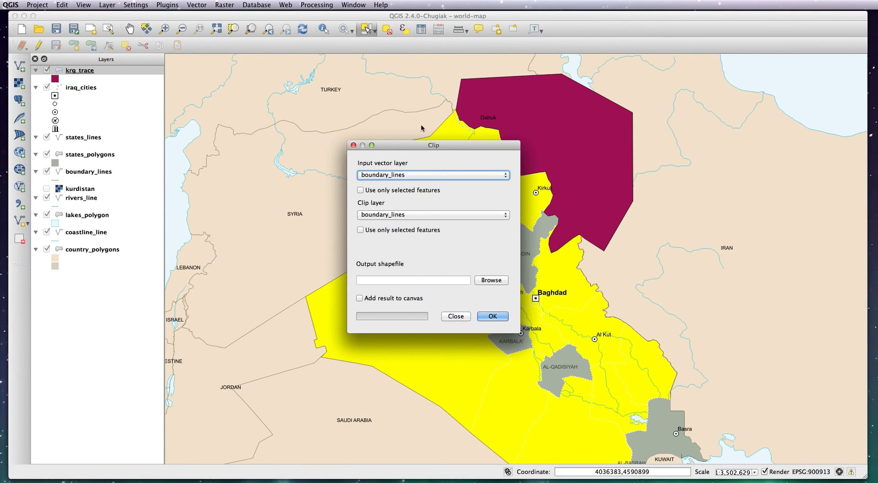
left_click_drag(446, 147, 730, 111)
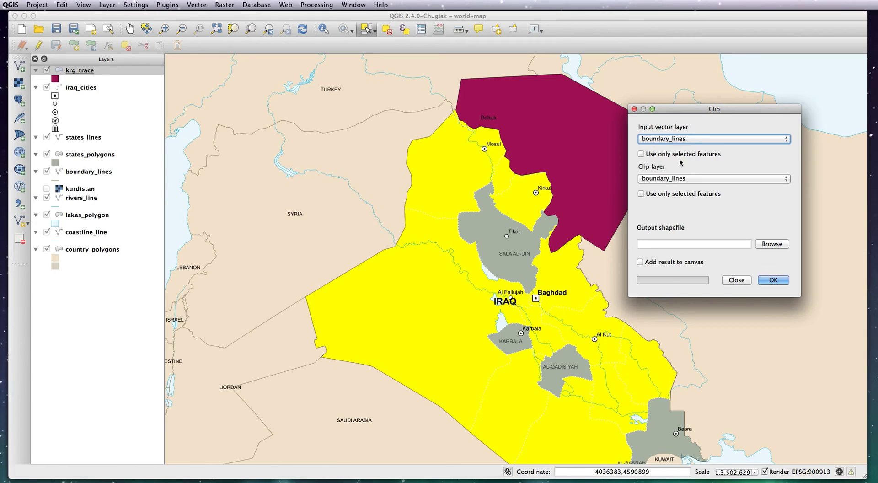
left_click(678, 139)
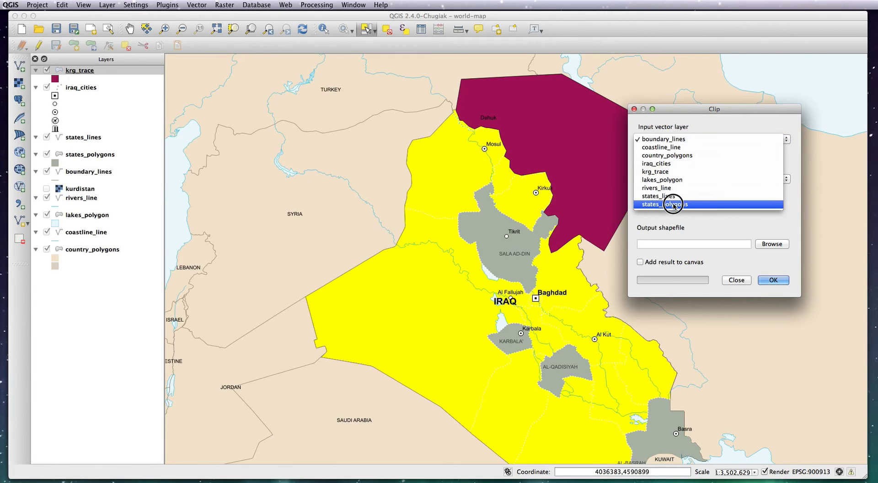
left_click(679, 156)
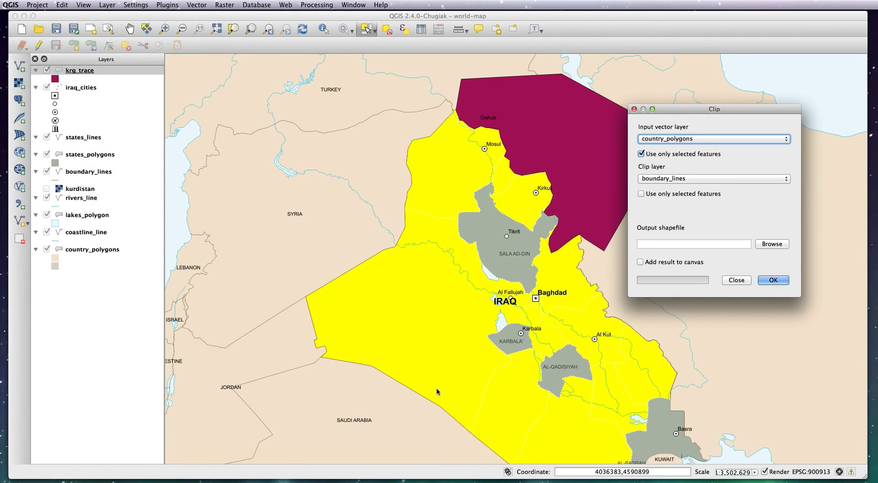
left_click(657, 178)
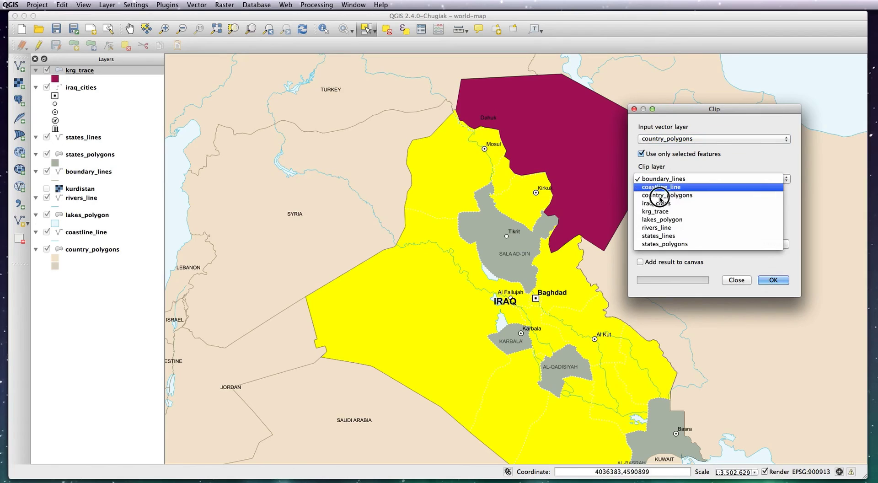
left_click(657, 211)
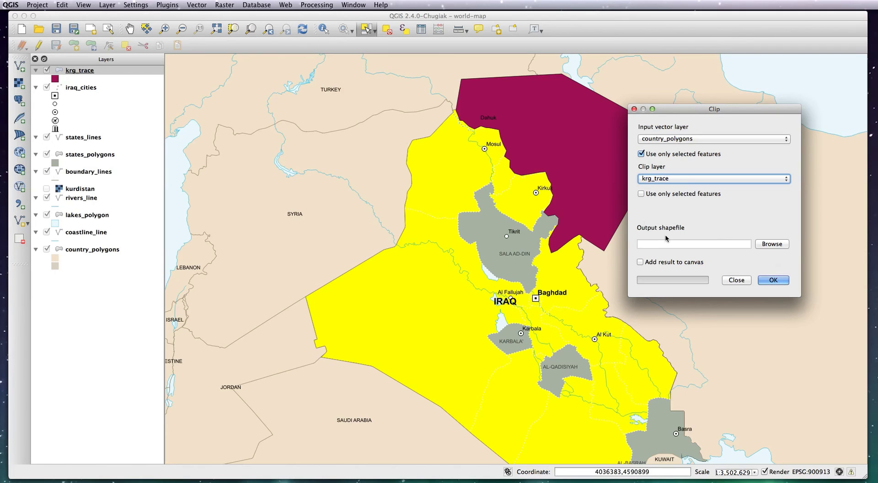
Save the clip output as krg_polygon.shp, add it to the canvas, and run it
left_click(771, 244)
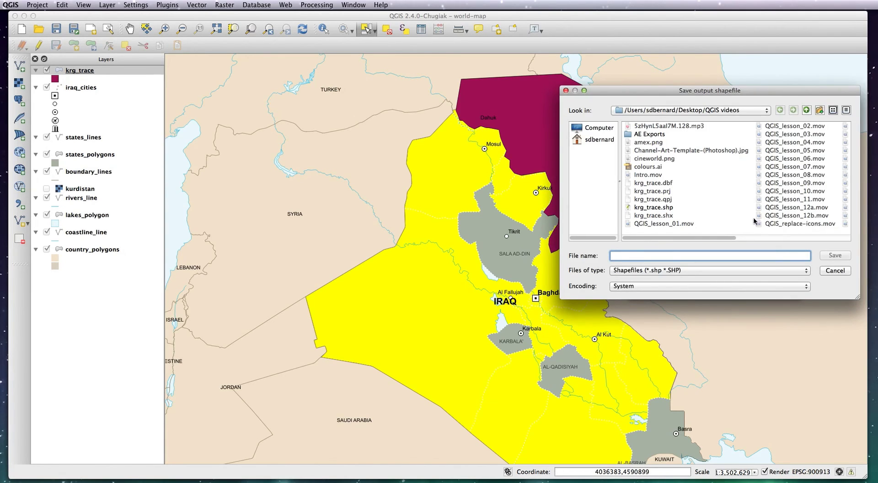
type("k")
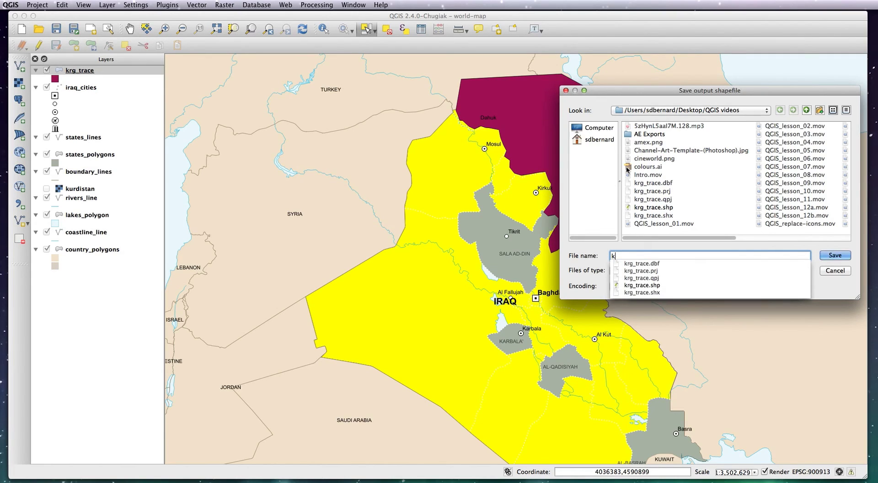
type("rg_polygon")
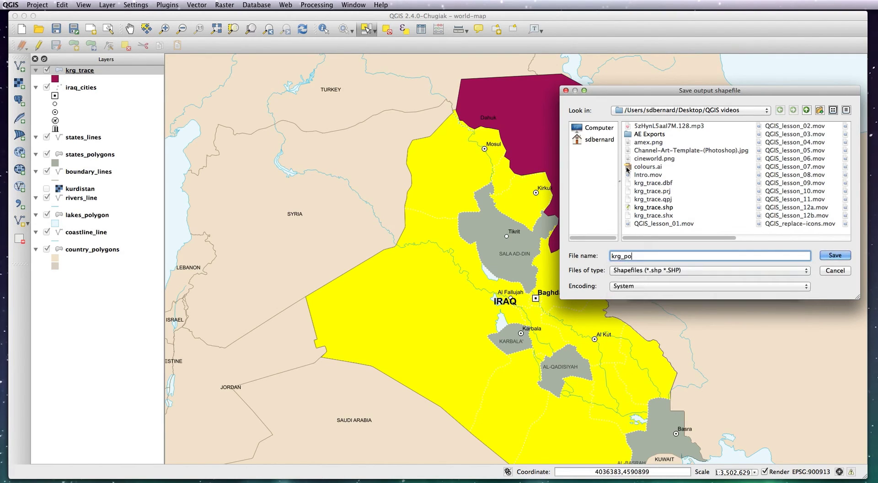
left_click(835, 255)
left_click(691, 263)
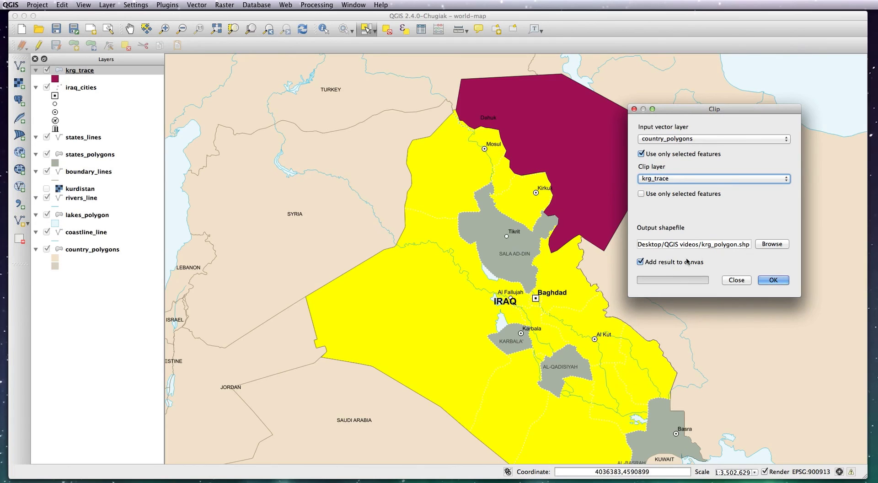
left_click(772, 280)
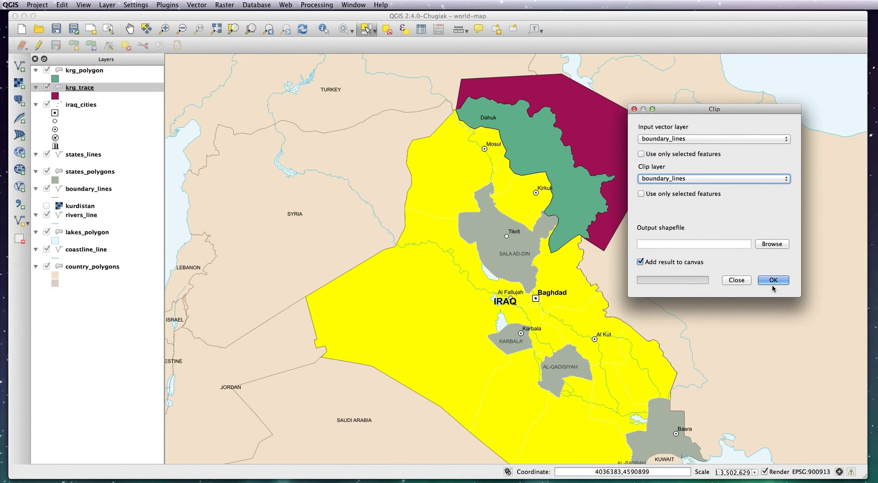
Close Clip, hide krg_trace, deselect Iraq, and drag krg_polygon below states_polygons
left_click(737, 280)
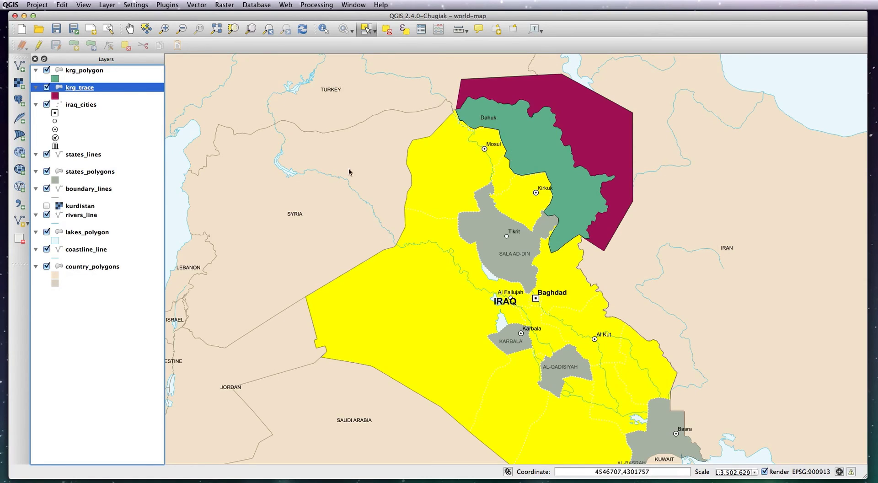
left_click(46, 87)
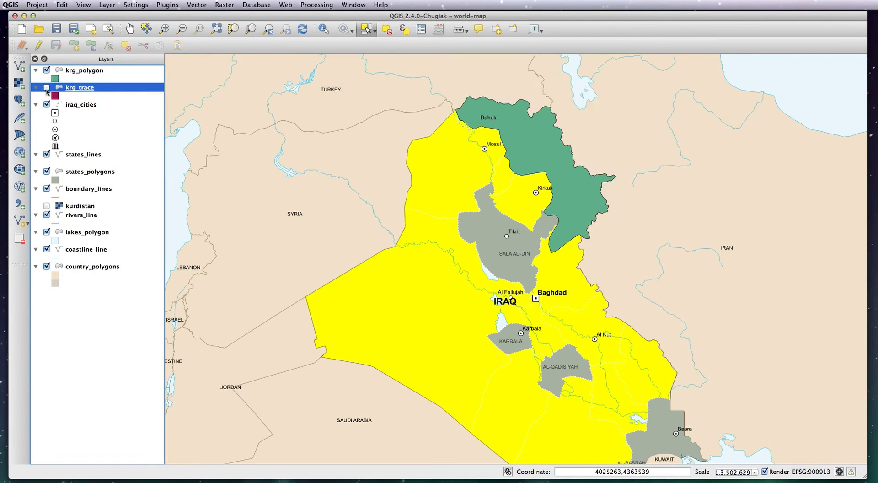
left_click(365, 30)
left_click(73, 269)
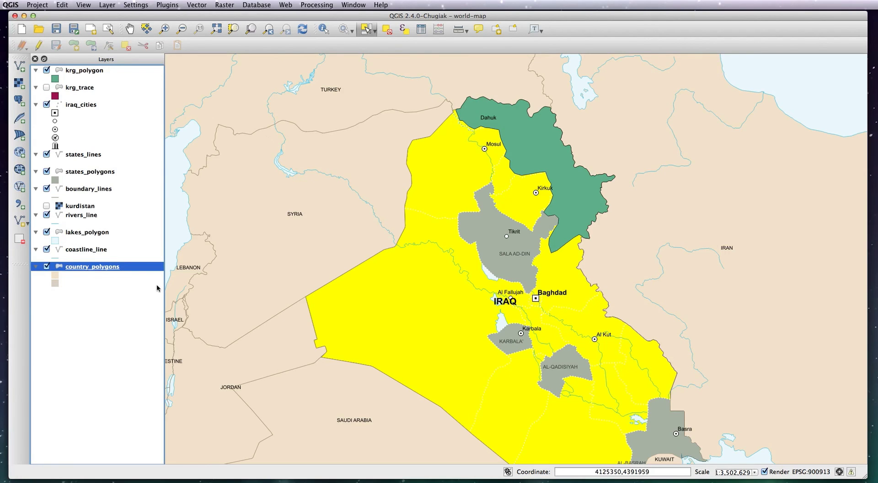
left_click(174, 229)
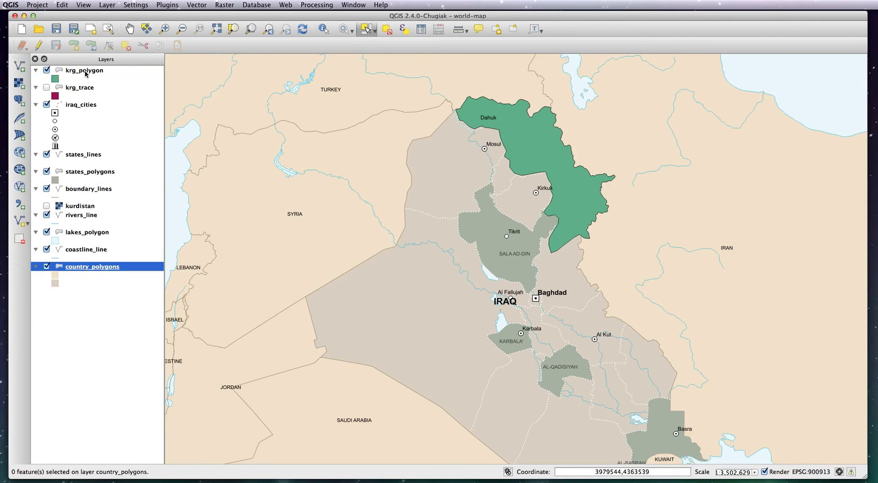
left_click_drag(85, 72, 94, 190)
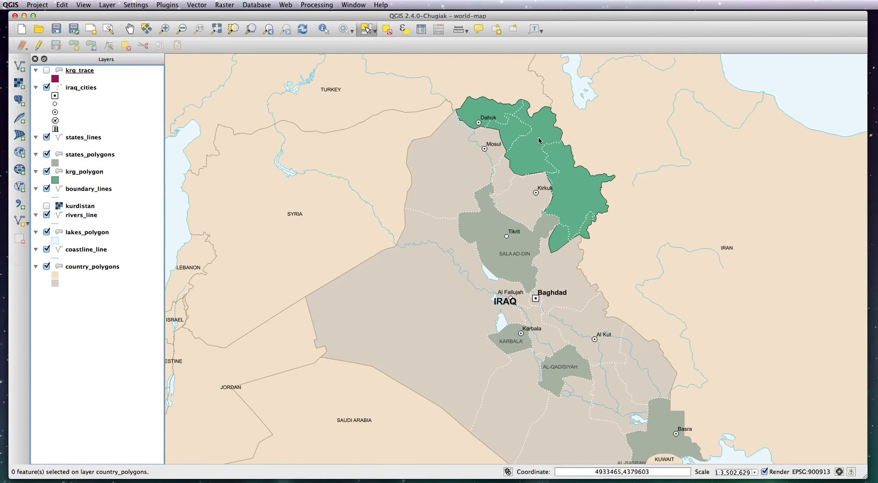